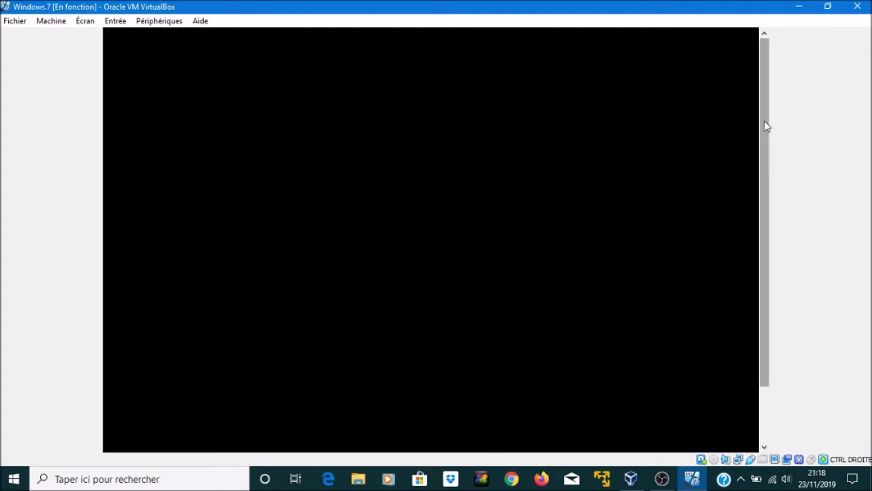
Dismiss the virtual machine's lock screen and sign in to Windows by entering the account password.
left_click_drag(765, 126, 804, 197)
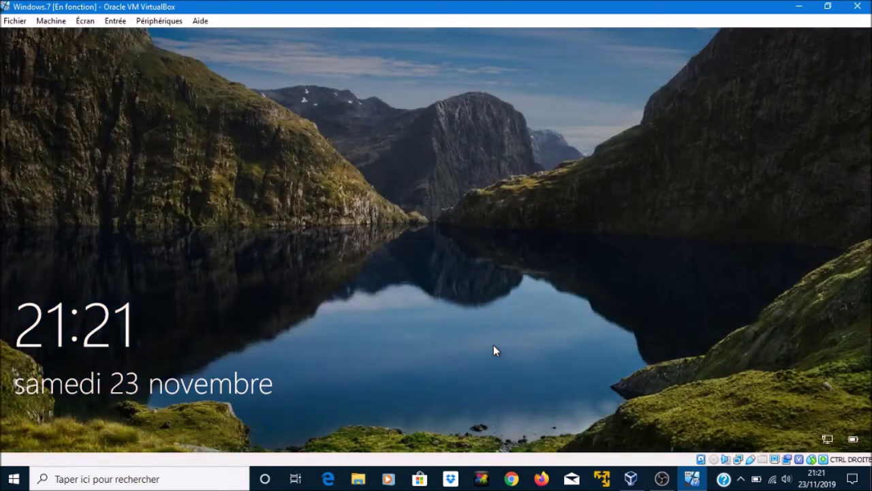
left_click(495, 387)
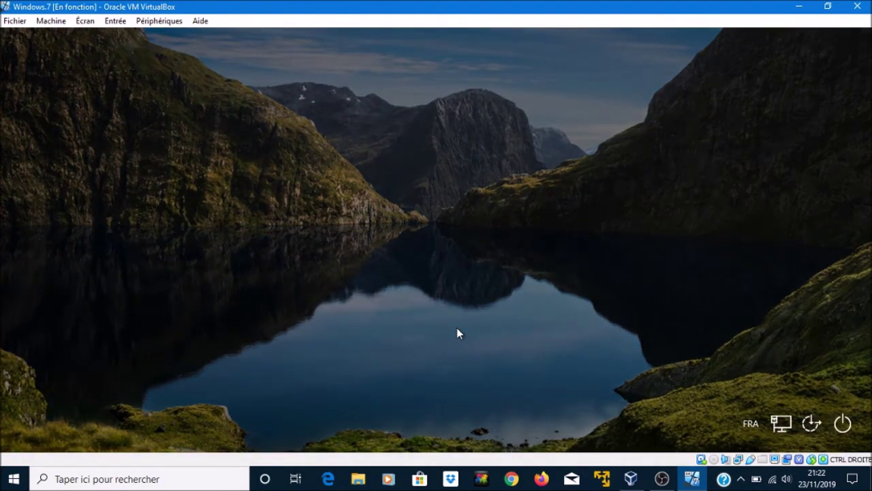
type("•••••••••")
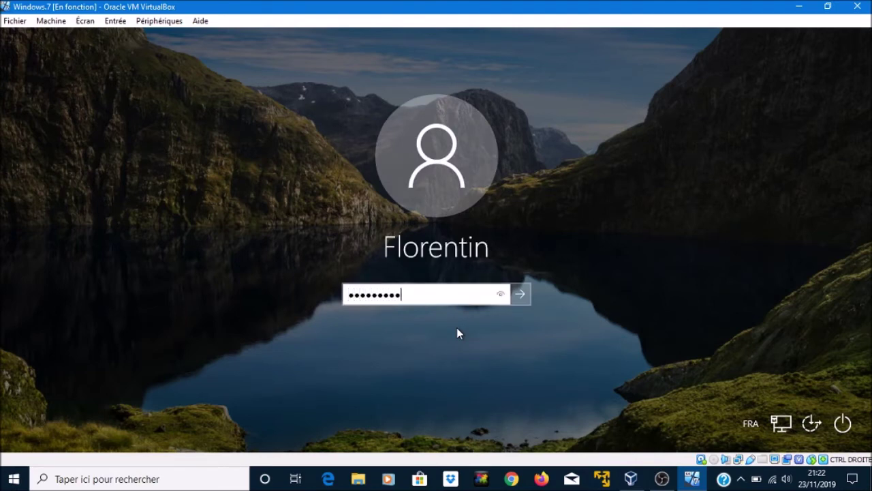
key("Return")
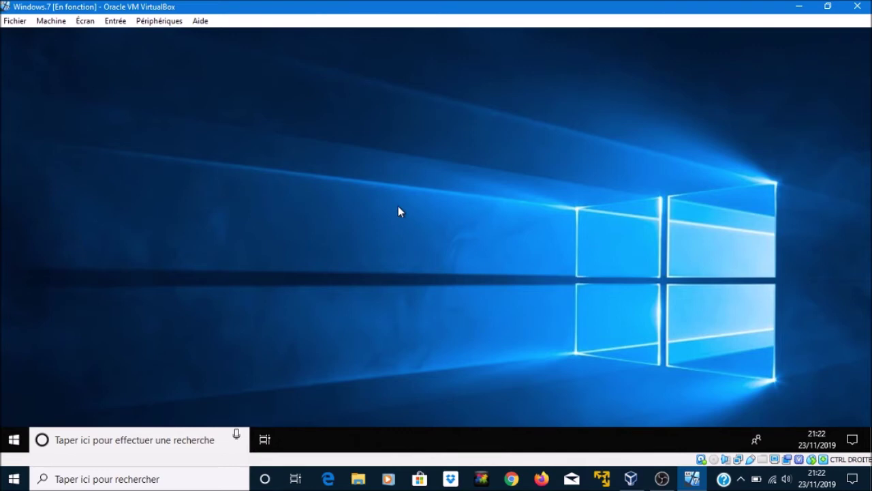
Switch the virtual machine's display to full-screen mode and confirm the change.
left_click(120, 26)
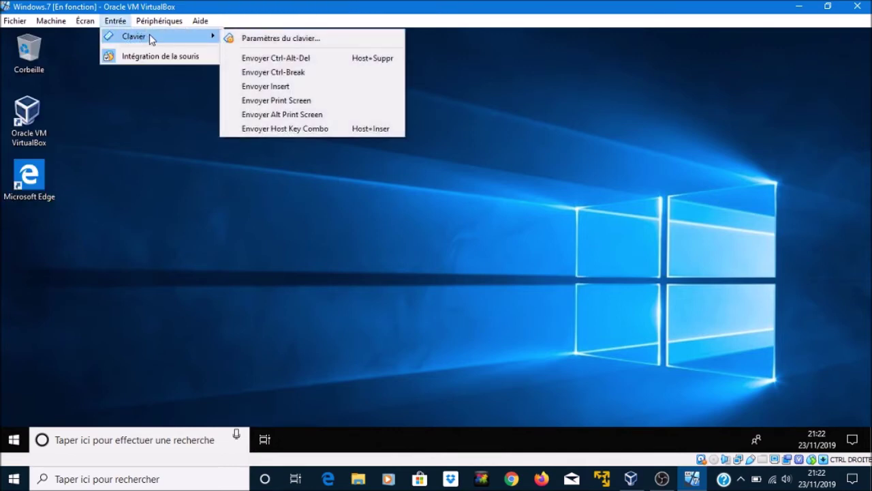
left_click(90, 34)
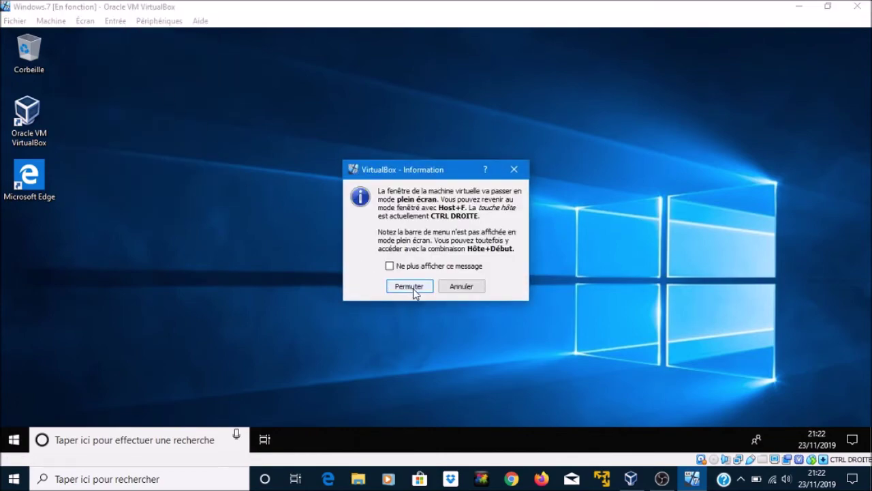
left_click(409, 287)
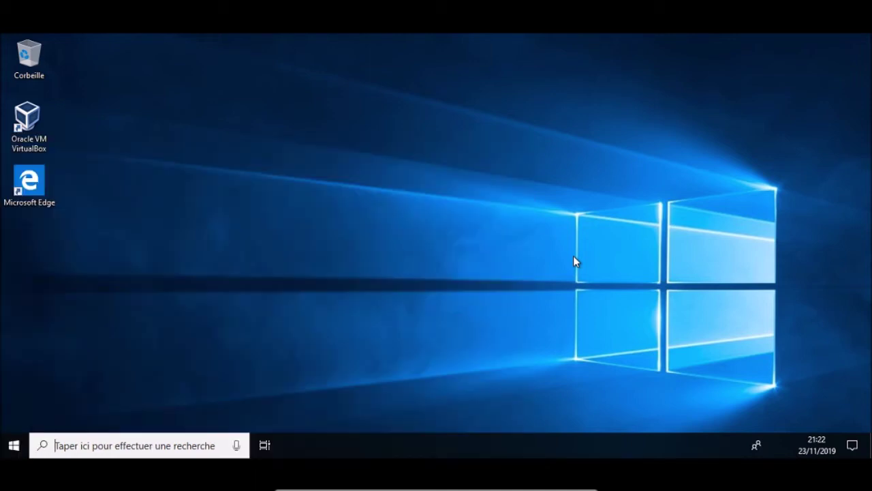
Examine the Start menu's app list and tiles on the virtual machine, and close it again.
key("super")
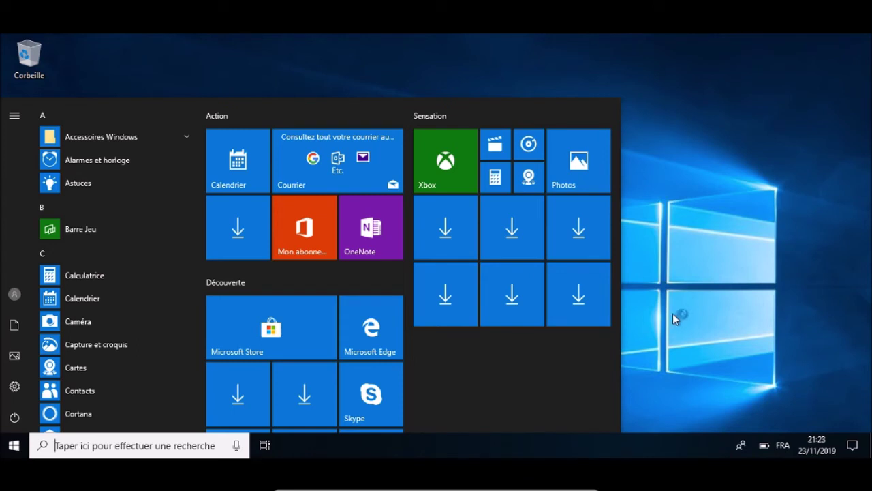
left_click(683, 258)
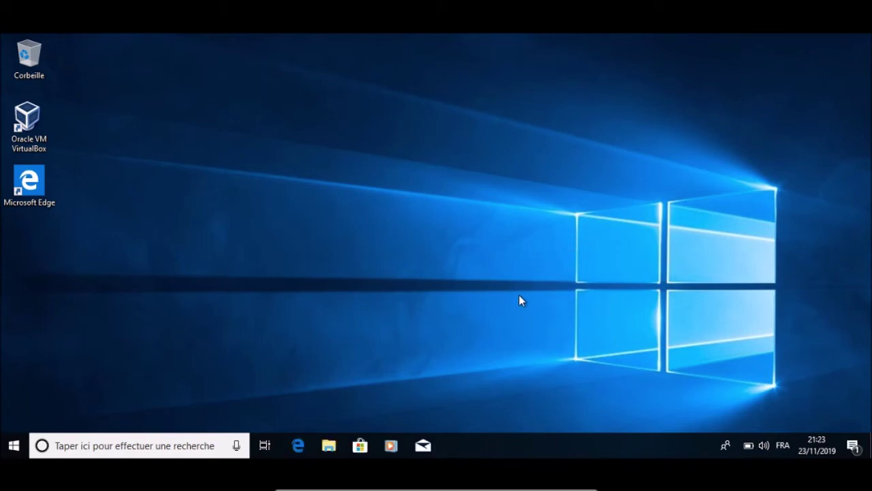
left_click(9, 447)
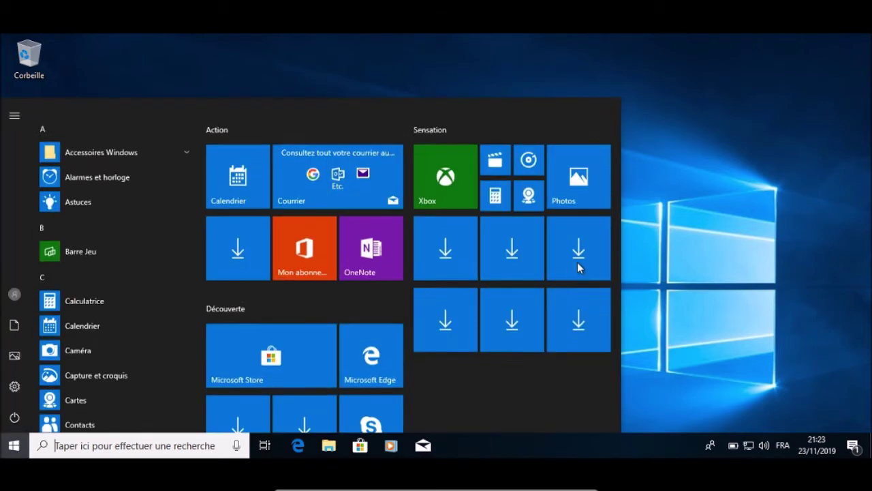
left_click(711, 235)
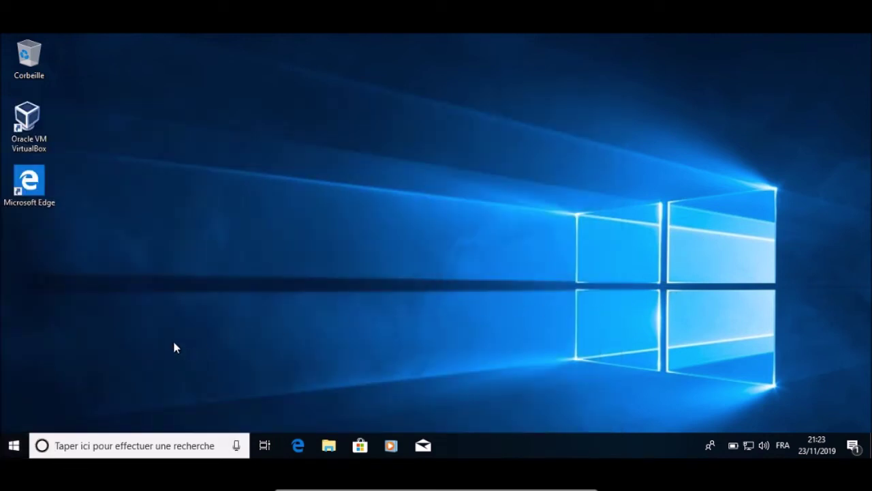
Allow other PCs and devices on Réseau 3 to discover this PC, and close the Start menu.
left_click(7, 447)
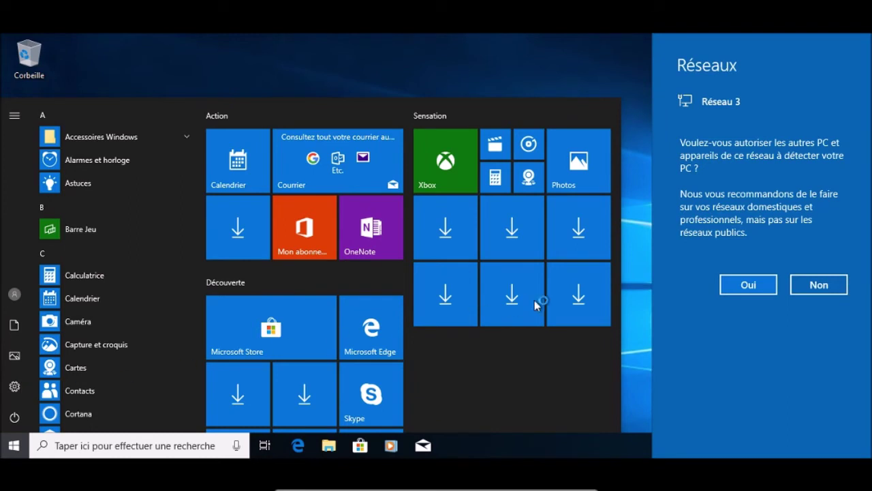
left_click(738, 287)
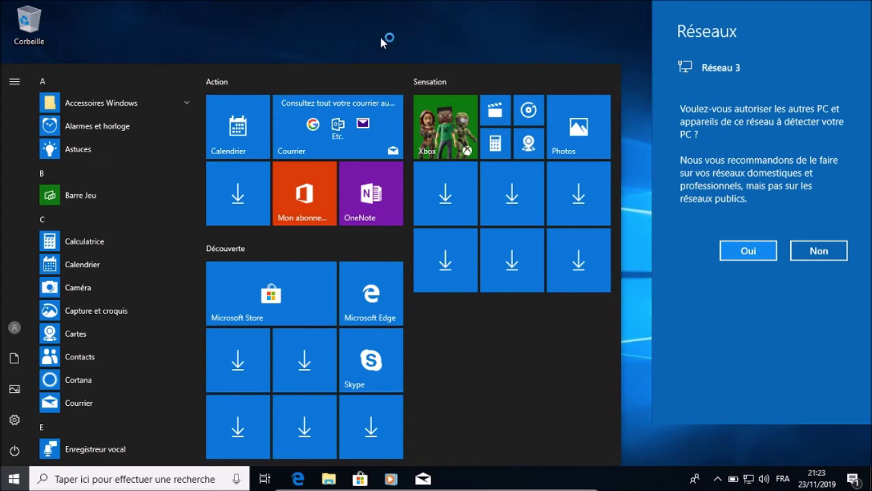
left_click(293, 42)
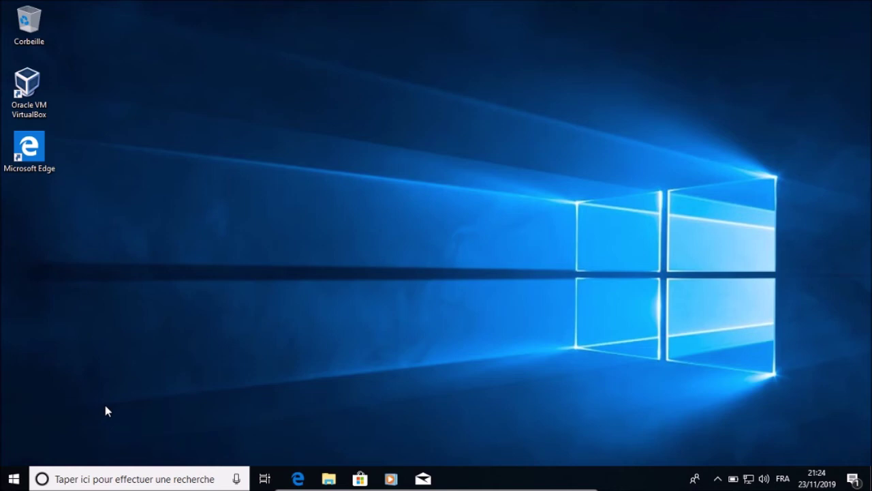
Examine the Rétrograder vers Windows 7 option in the Récupération settings under Mise à jour et sécurité, and close the settings.
left_click(13, 478)
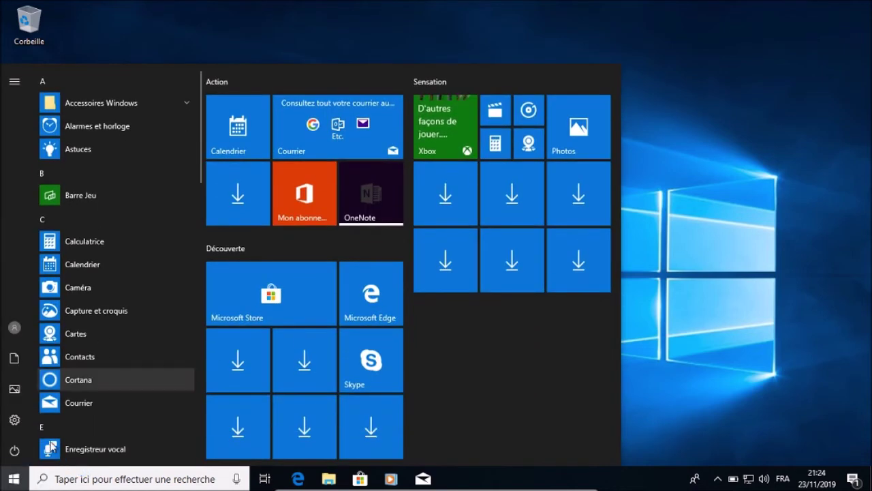
left_click(14, 419)
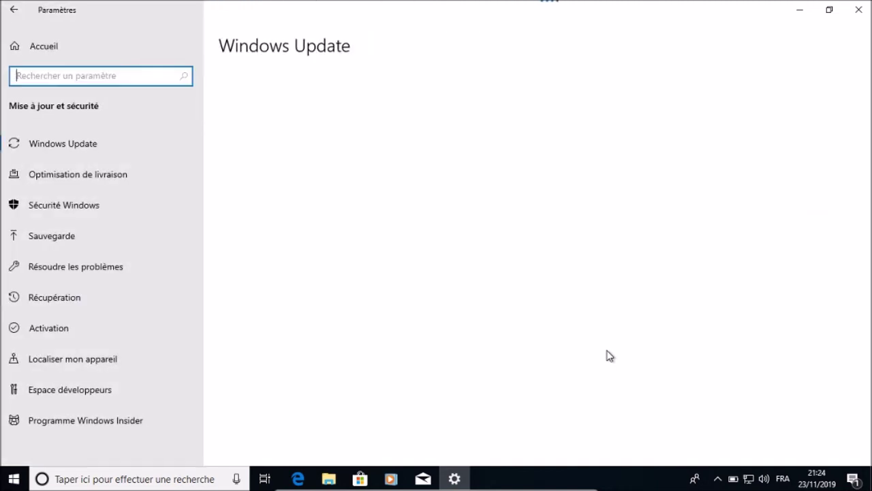
left_click(85, 297)
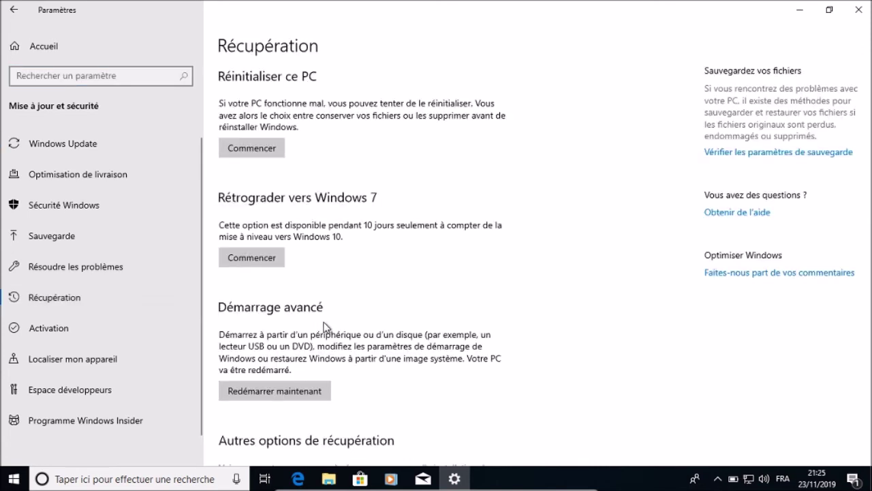
left_click(270, 265)
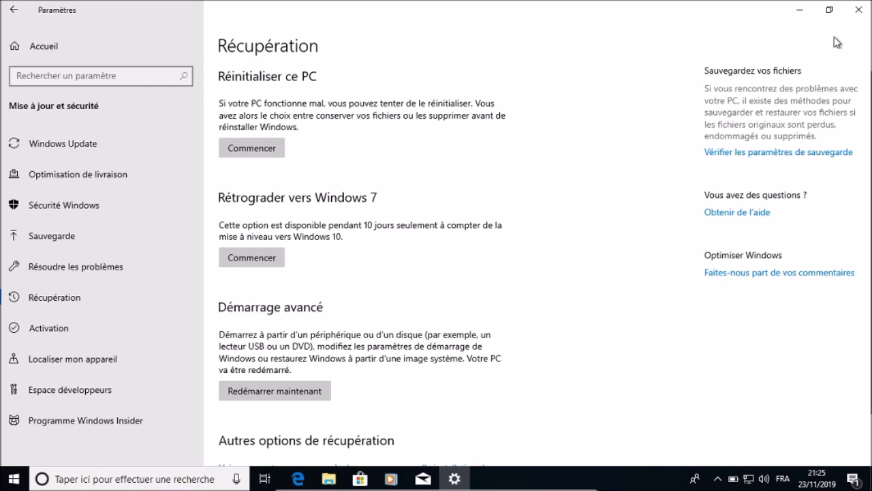
left_click(857, 11)
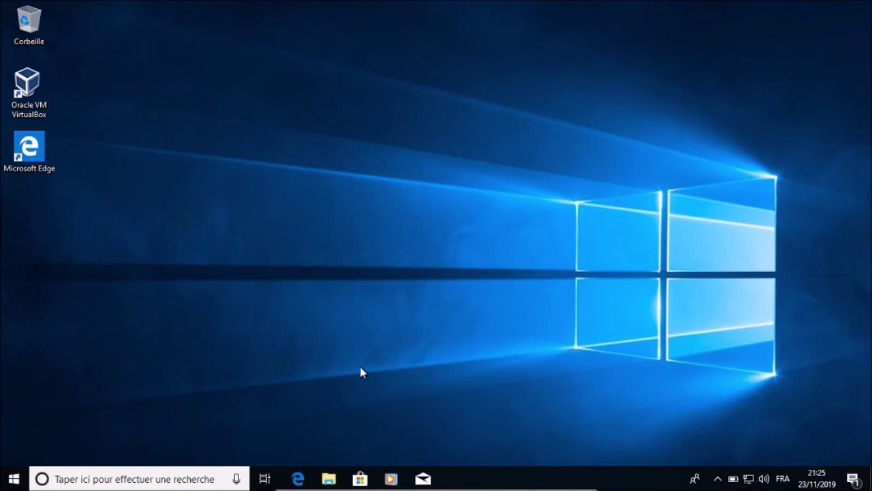
Open Ce PC in File Explorer, collapse its Emplacements réseau group and show the computer's system properties.
key("super+e")
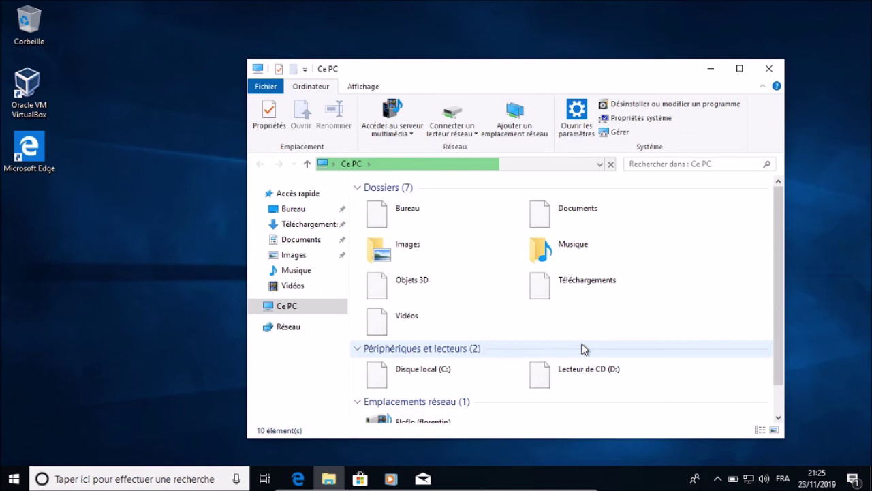
left_click(357, 402)
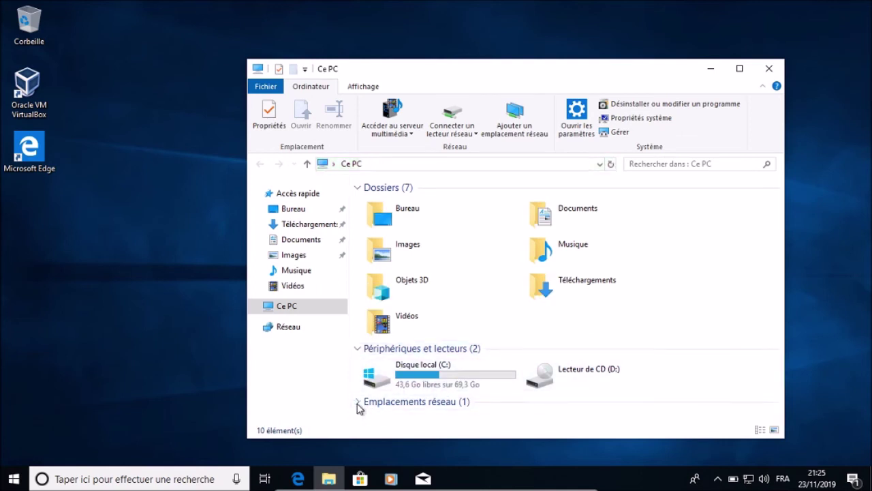
right_click(322, 312)
left_click(344, 297)
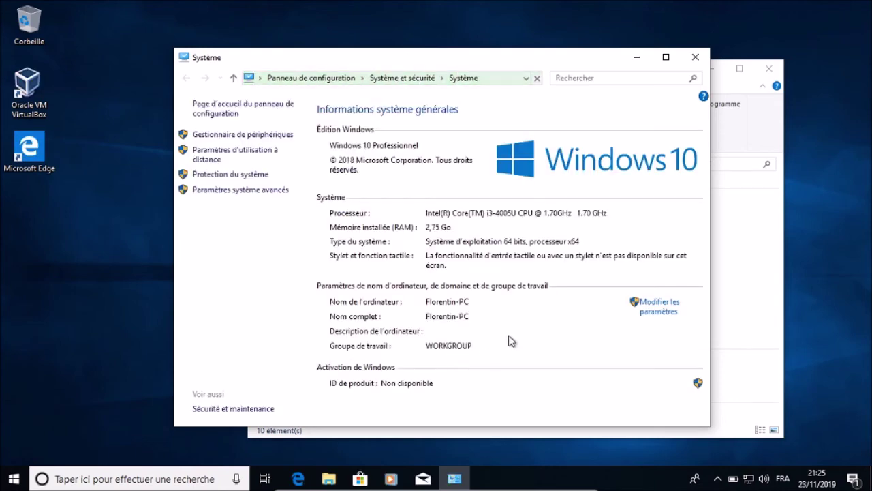
Examine the Windows edition and activation details in the maximised Système window, and close it together with File Explorer.
left_click(666, 57)
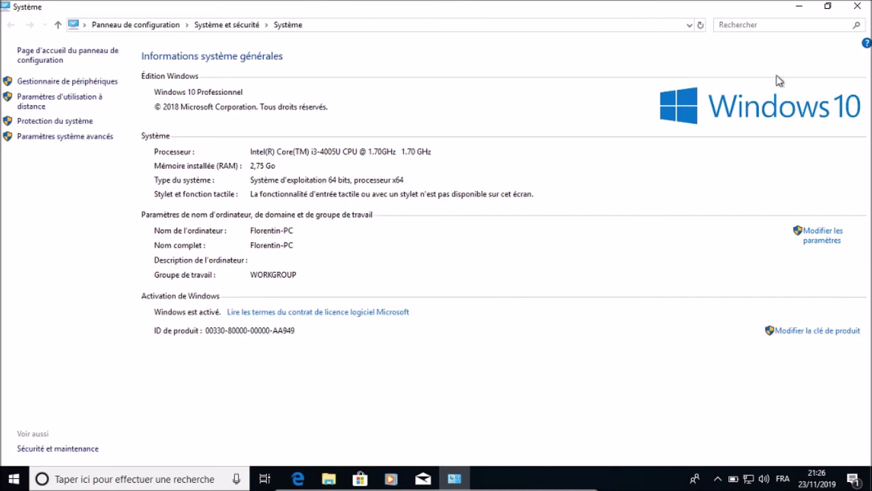
left_click(828, 6)
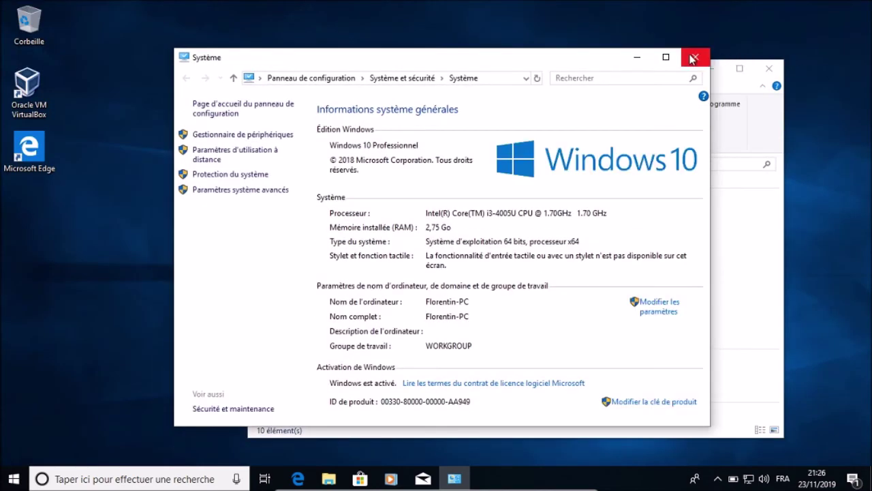
left_click(695, 57)
left_click(769, 70)
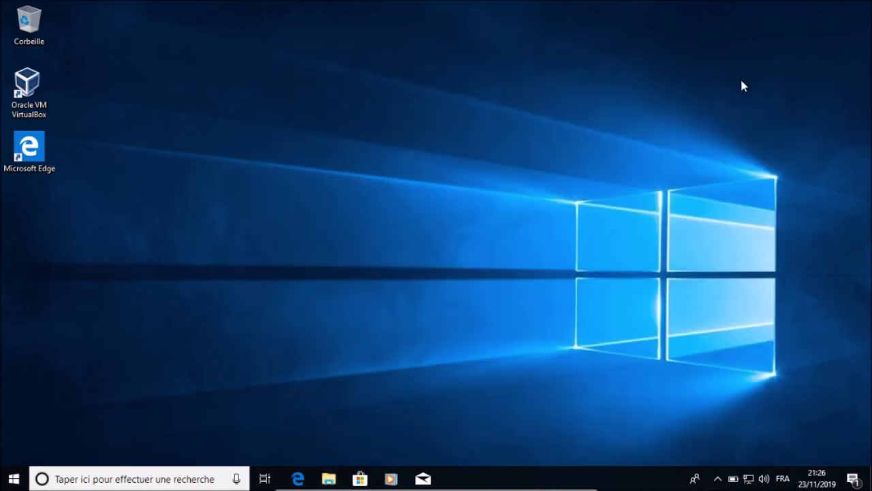
Return the virtual machine from full-screen mode to its normal window.
mouse_move(572, 488)
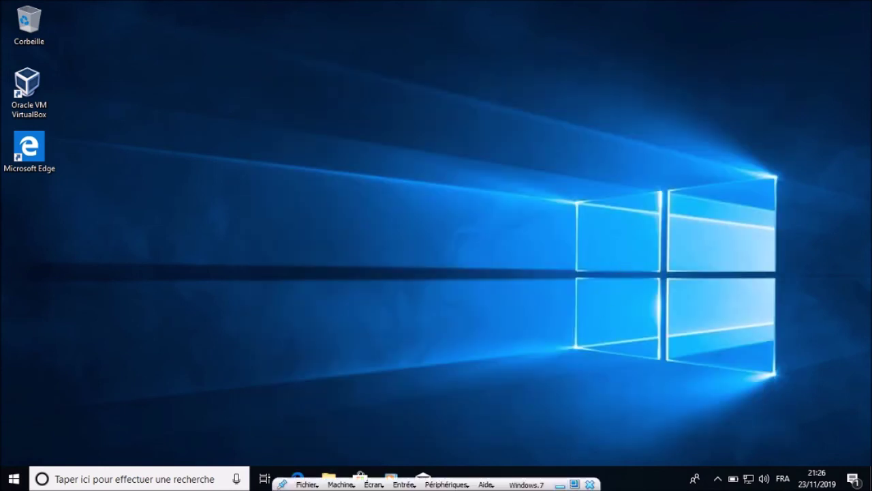
left_click(373, 485)
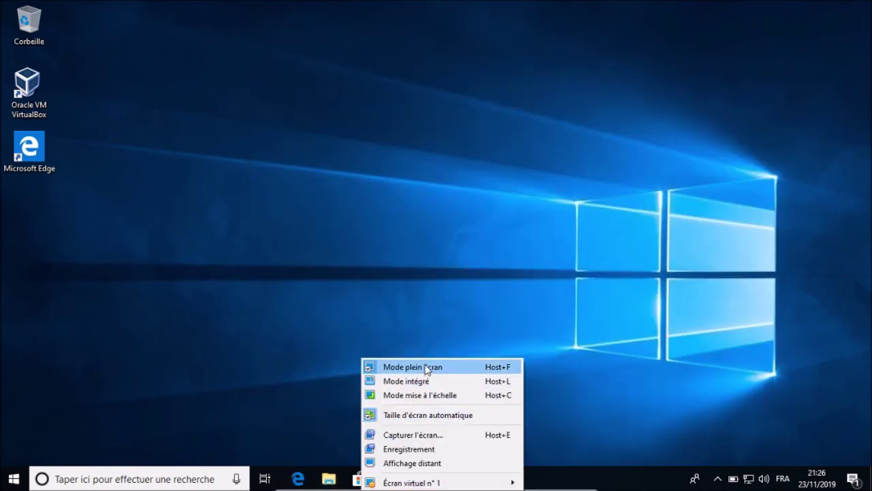
left_click(427, 368)
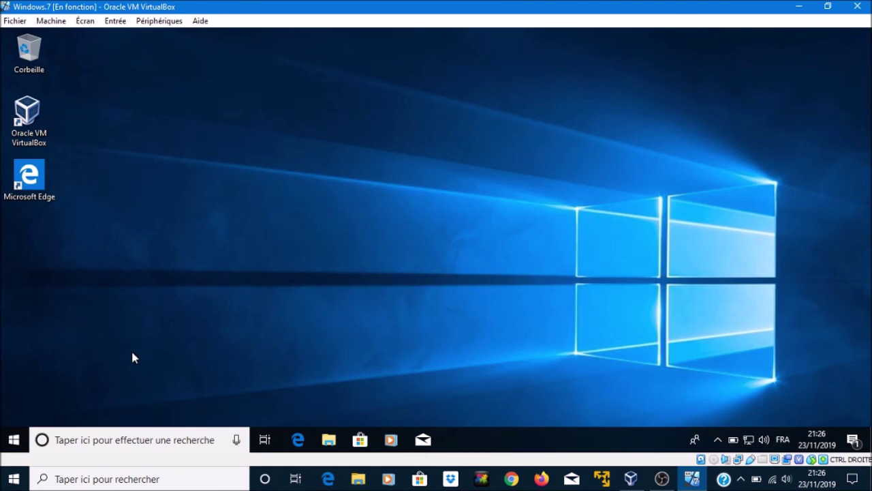
Shut down the virtual machine's Windows 10 system from its own power options.
left_click(14, 440)
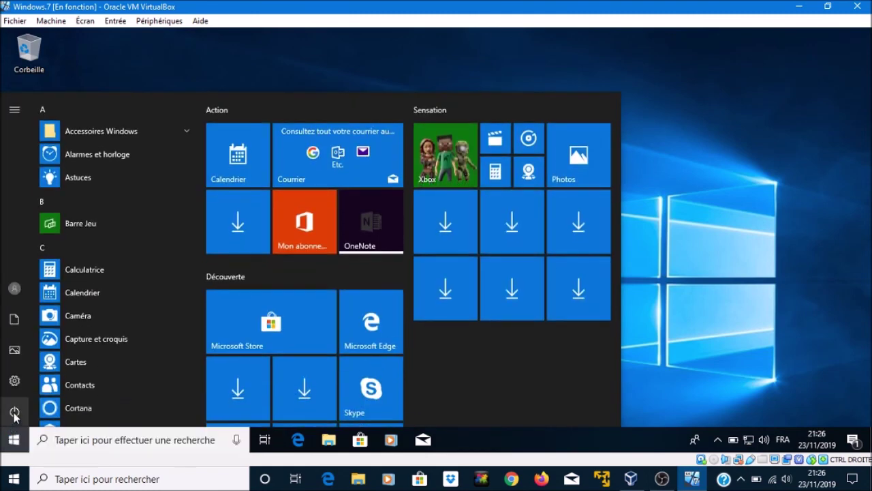
left_click(14, 413)
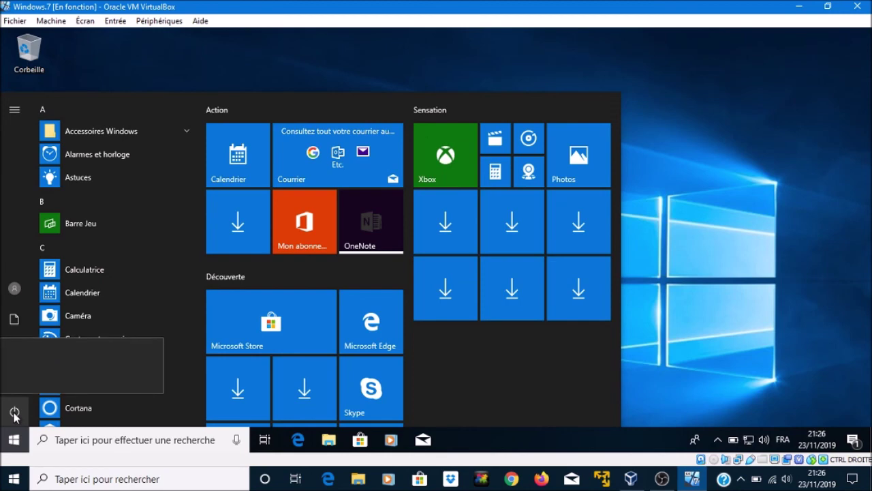
left_click(40, 353)
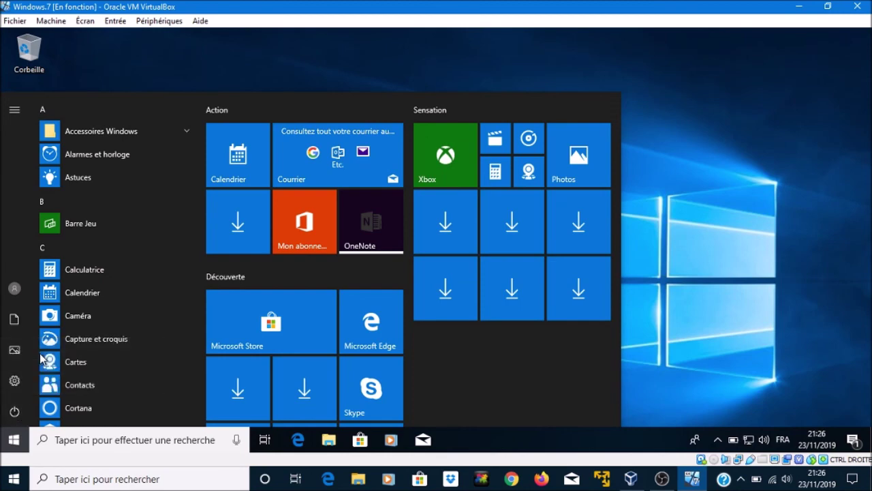